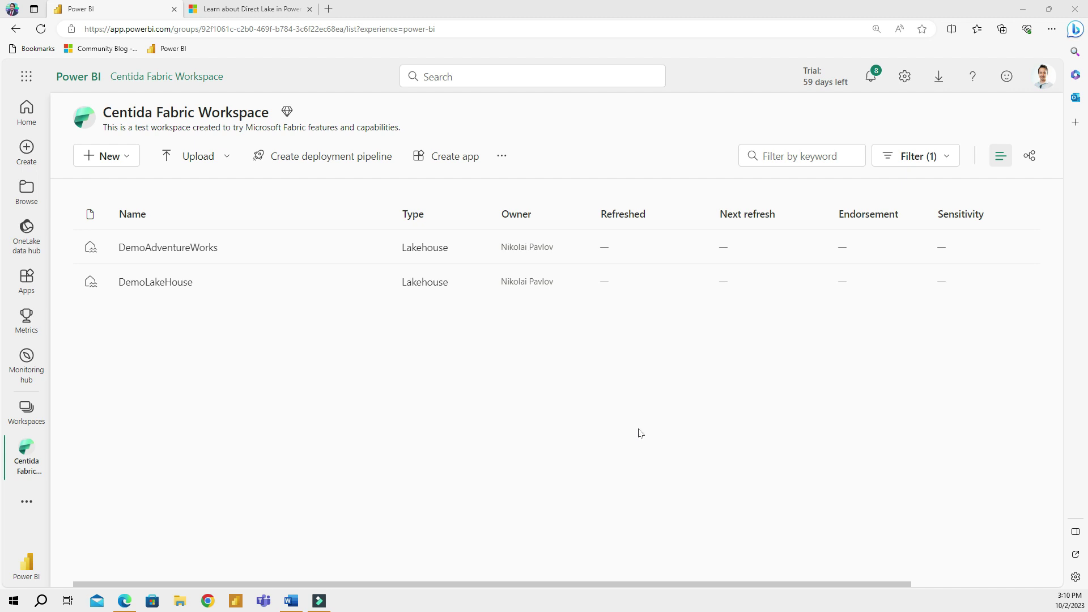
Step: Show the 'Learn about Direct Lake' article with its DirectQuery vs Import vs Direct Lake diagram
click(279, 7)
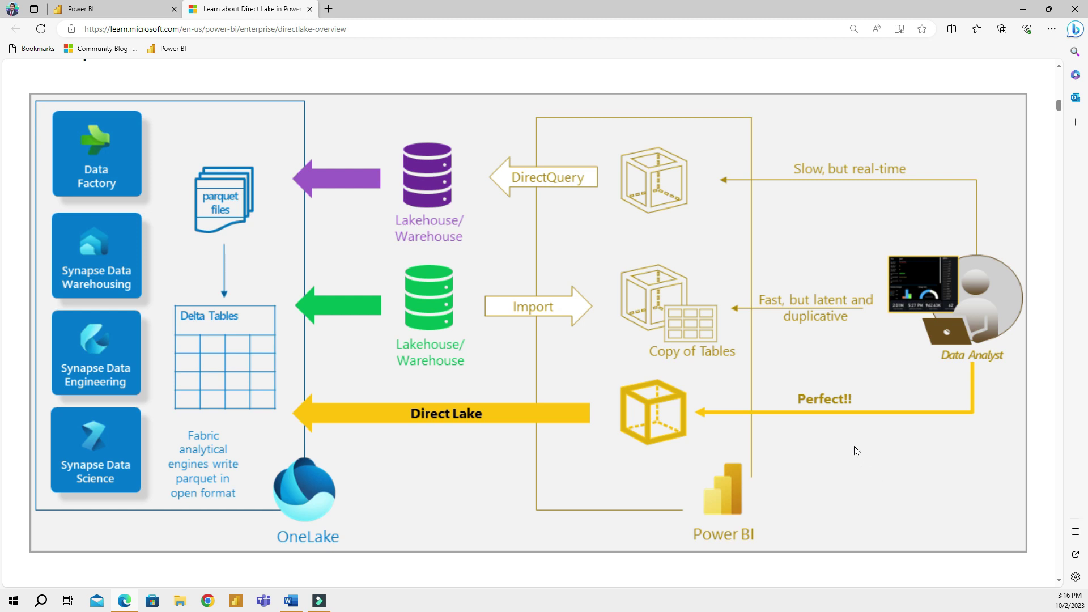
Step: Return to the Fabric workspace, then bring the Power BI Desktop window forward
mouse_move(143, 13)
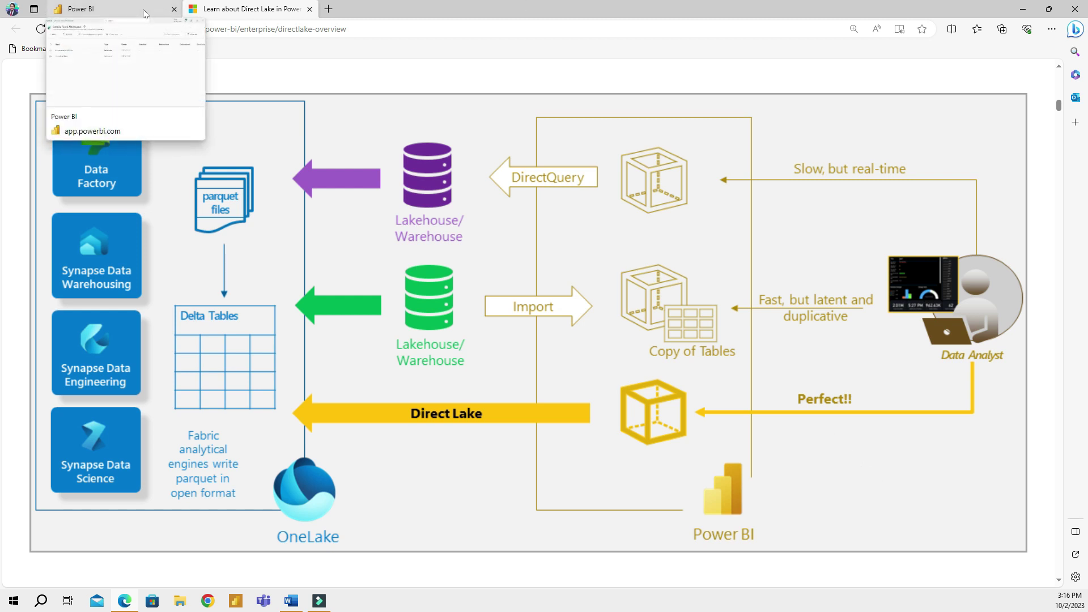
click(144, 13)
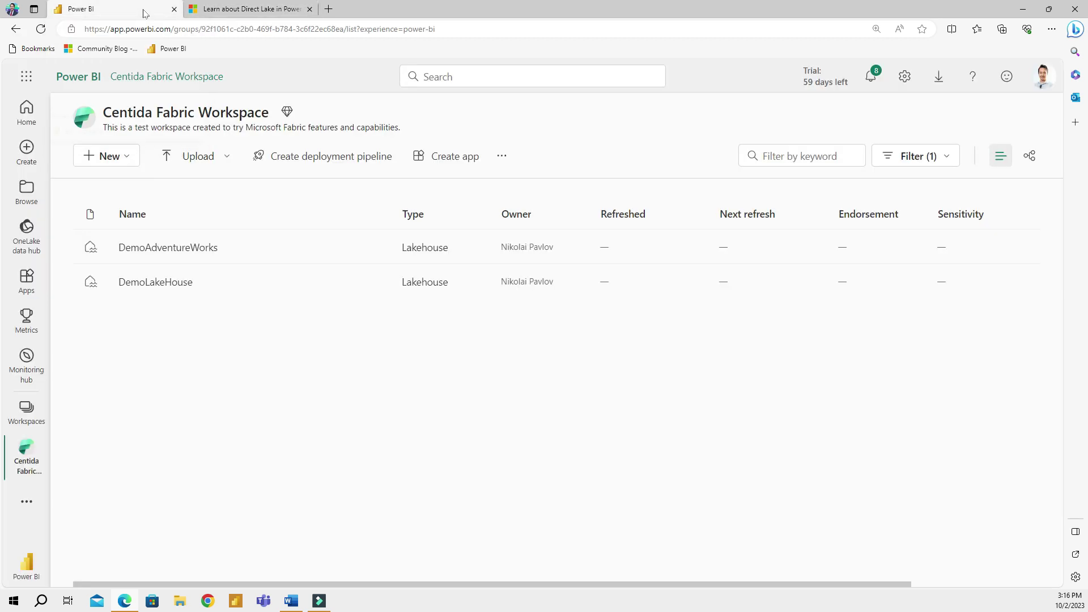
key(alt)
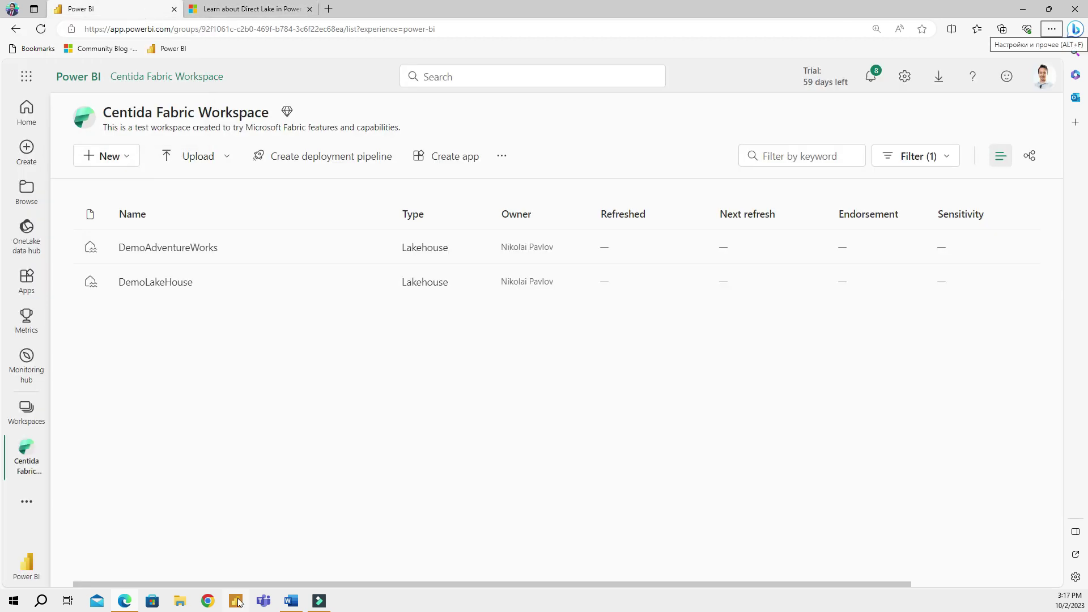
click(236, 607)
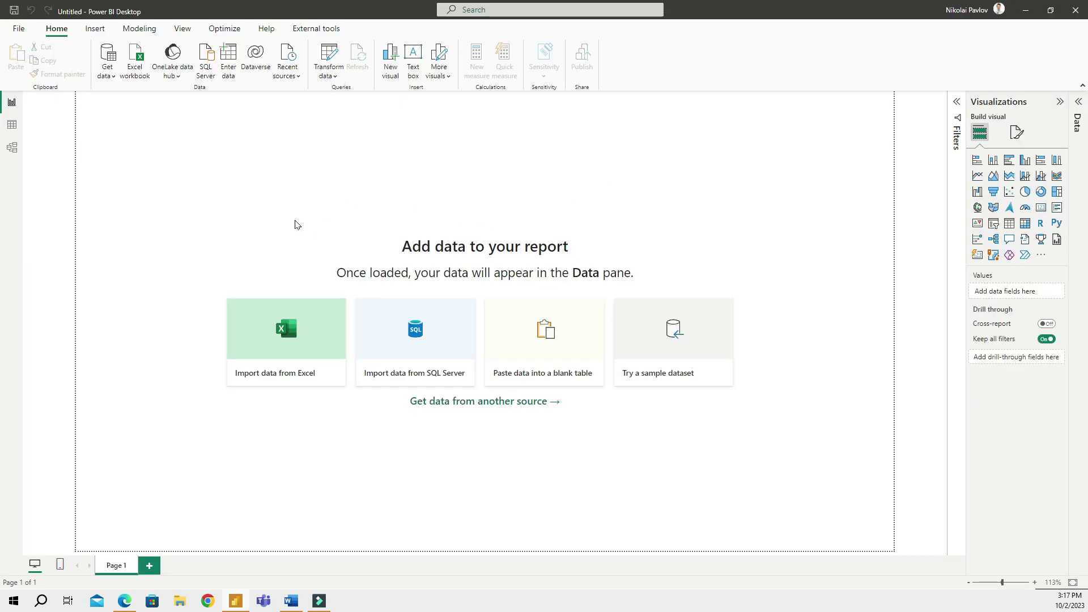
Step: Connect the report through Get data > Microsoft Fabric > Lakehouses to the DemoAdventureWorks lakehouse
click(112, 80)
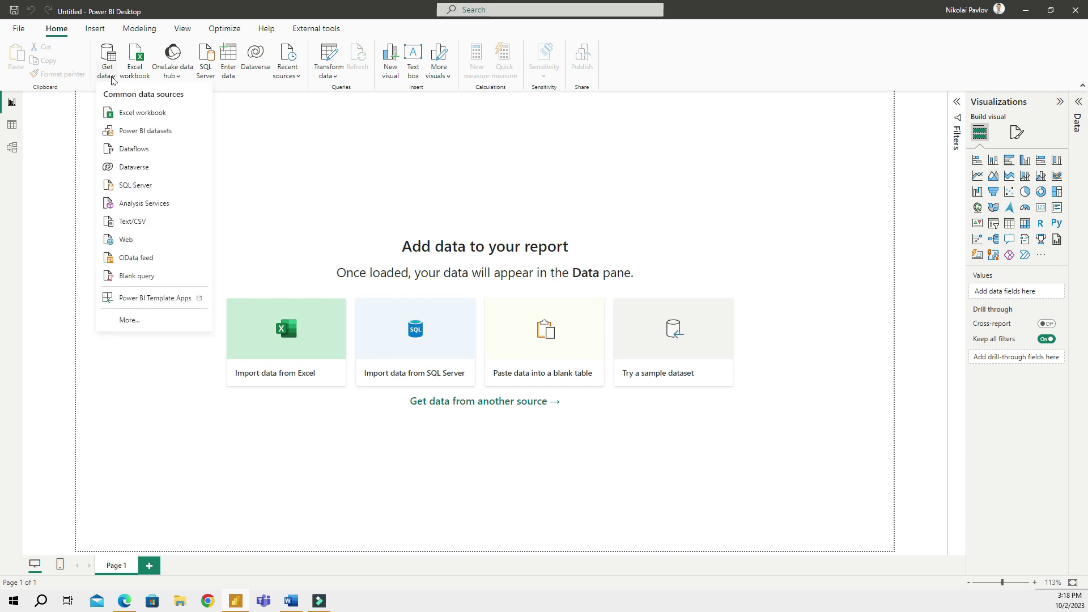
click(139, 321)
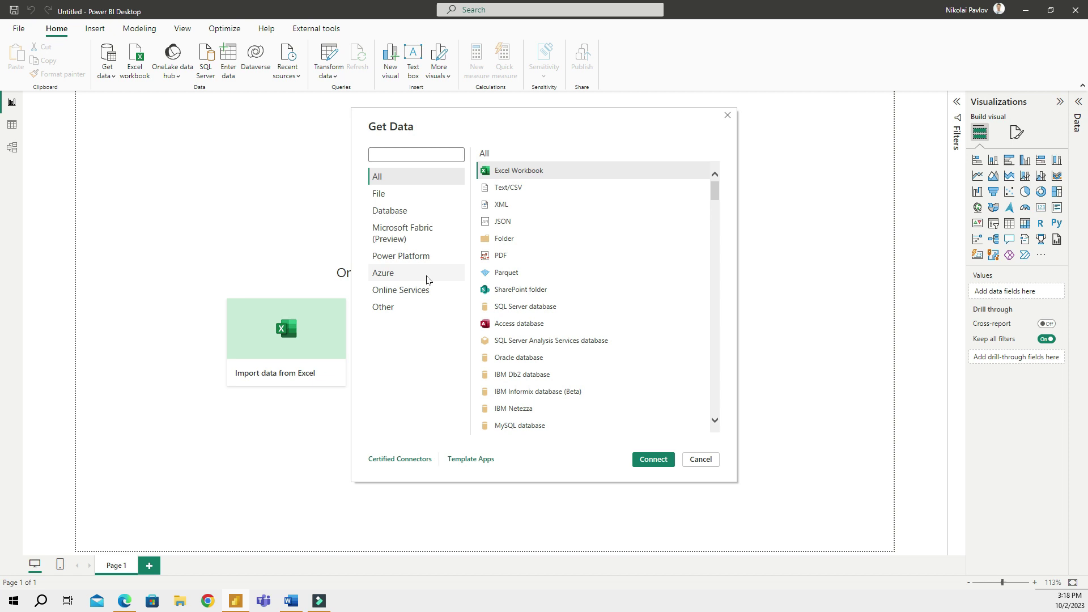
click(397, 239)
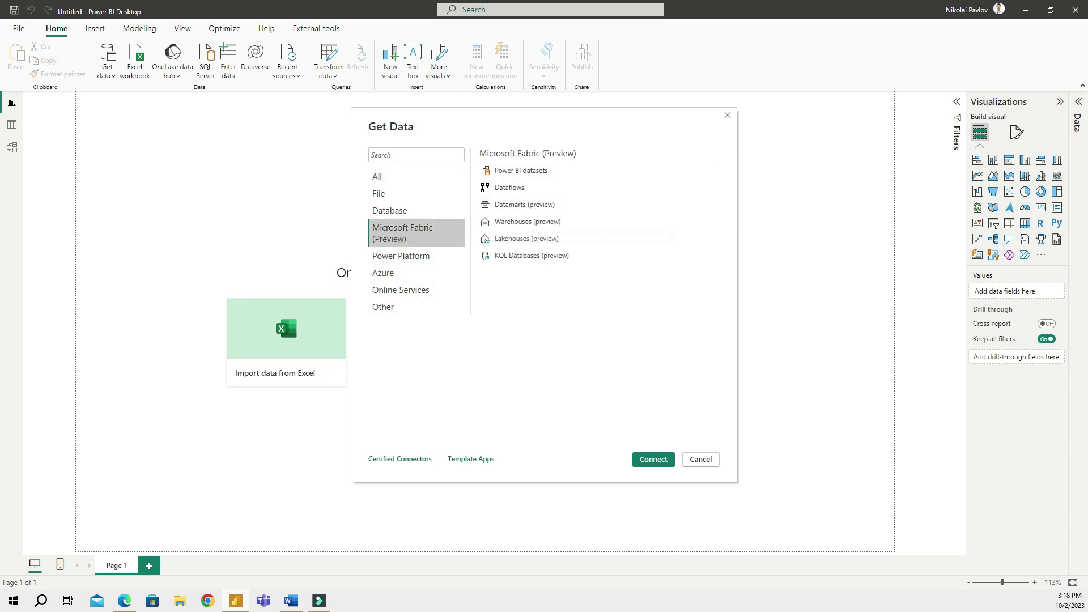
click(528, 240)
click(658, 462)
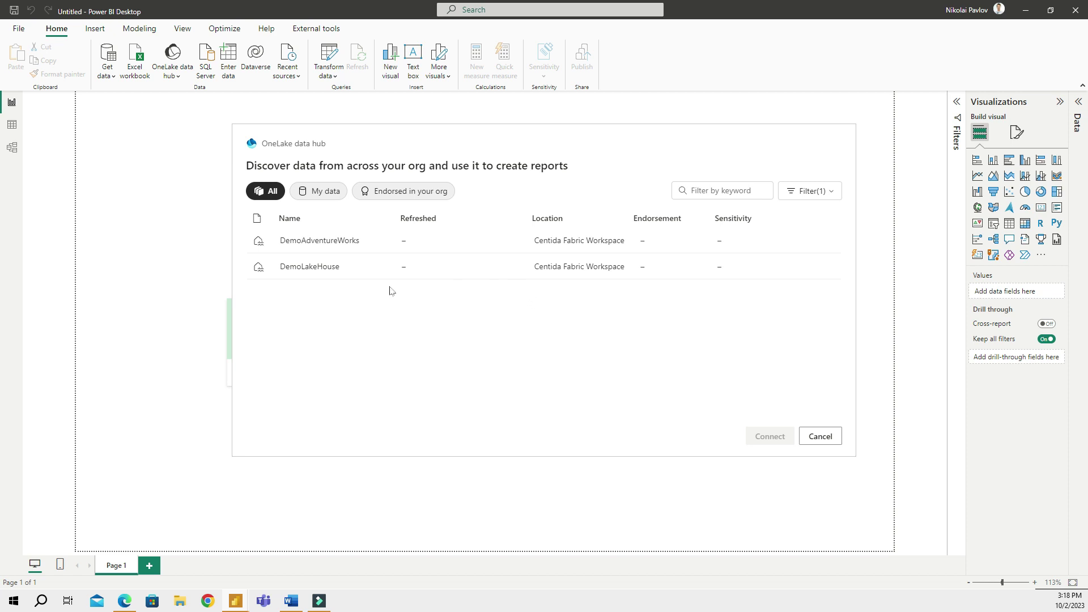
click(320, 244)
click(754, 436)
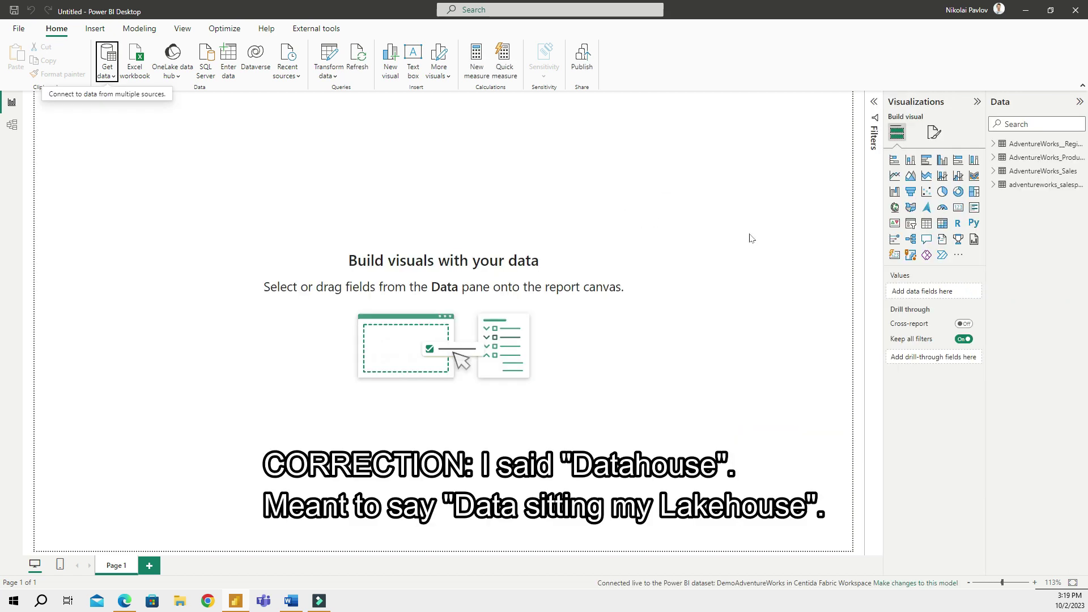
Step: In Model view, move AdventureWorks__Region to the top left and AdventureWorks_Sales below the others
click(13, 127)
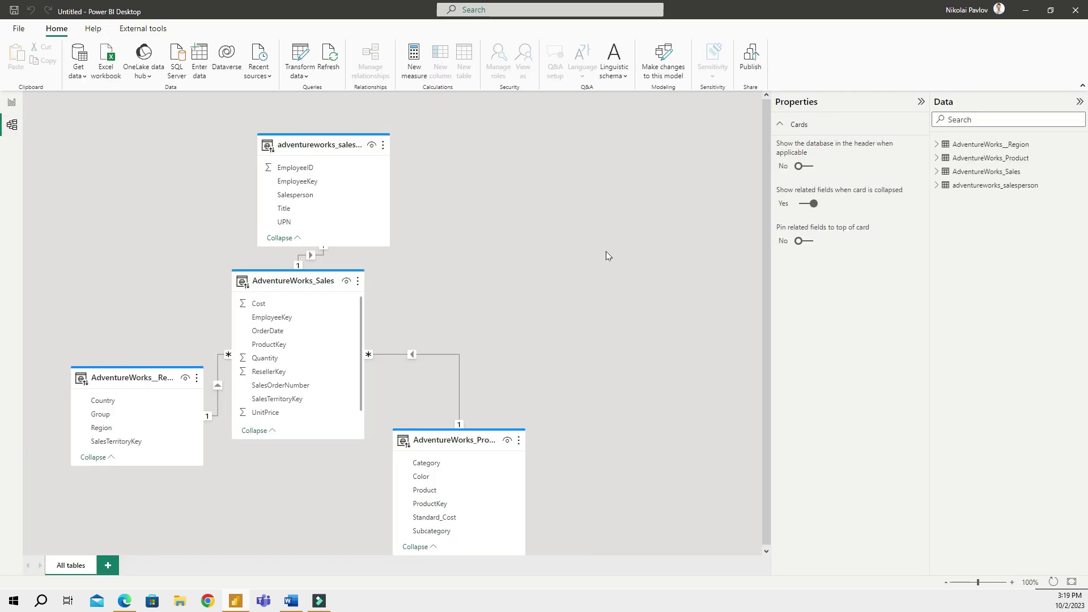
drag(127, 377, 122, 144)
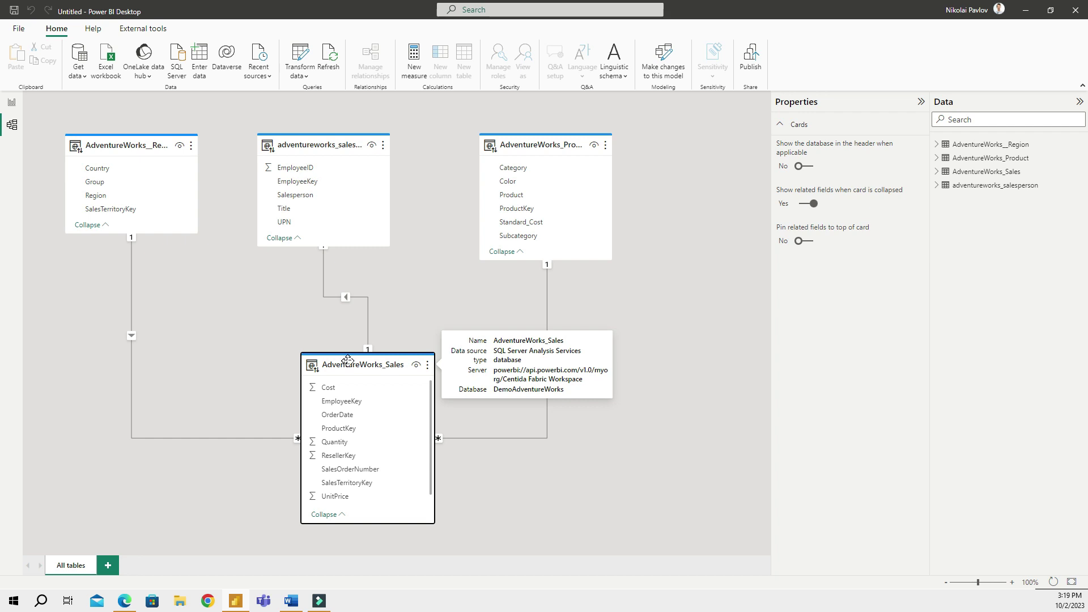
drag(348, 361, 331, 356)
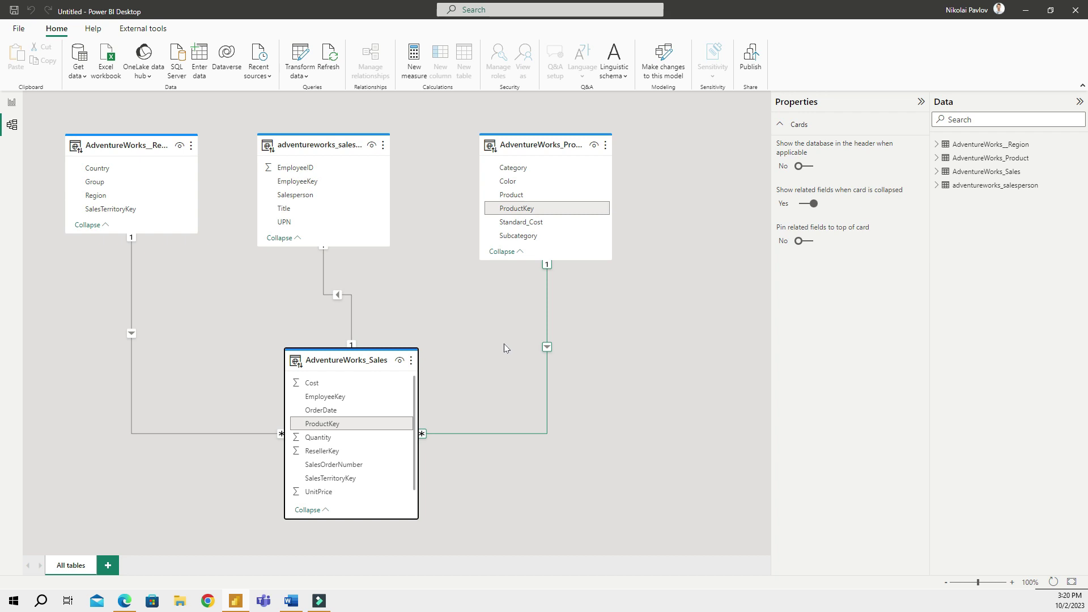
mouse_move(337, 359)
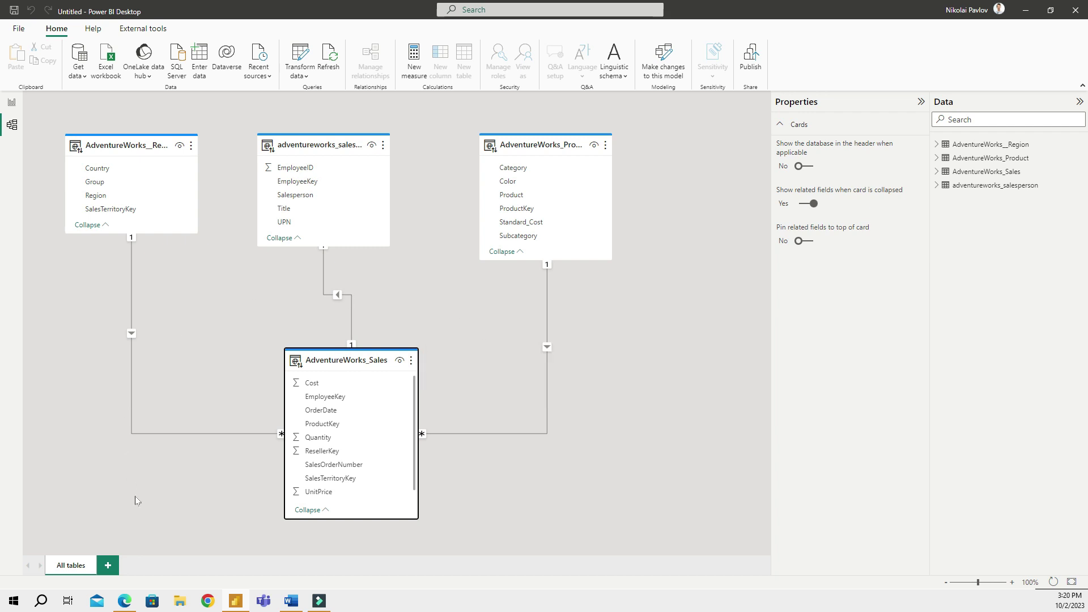
Step: From the DemoAdventureWorks lakehouse, start a new dataset named 'DemoAdventureWorks (test dataset 1)'
click(125, 602)
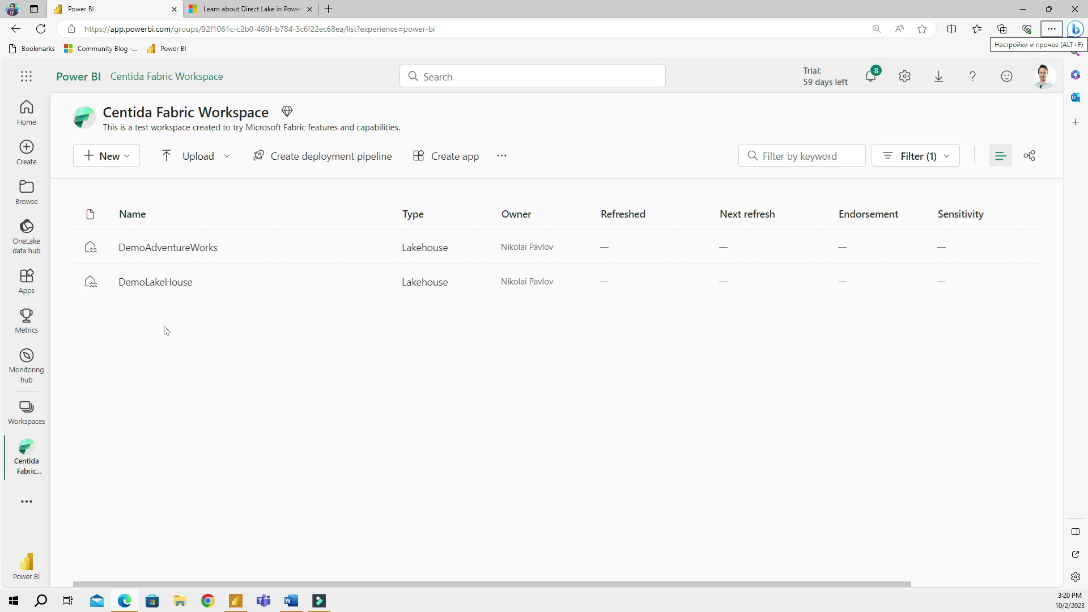
click(188, 252)
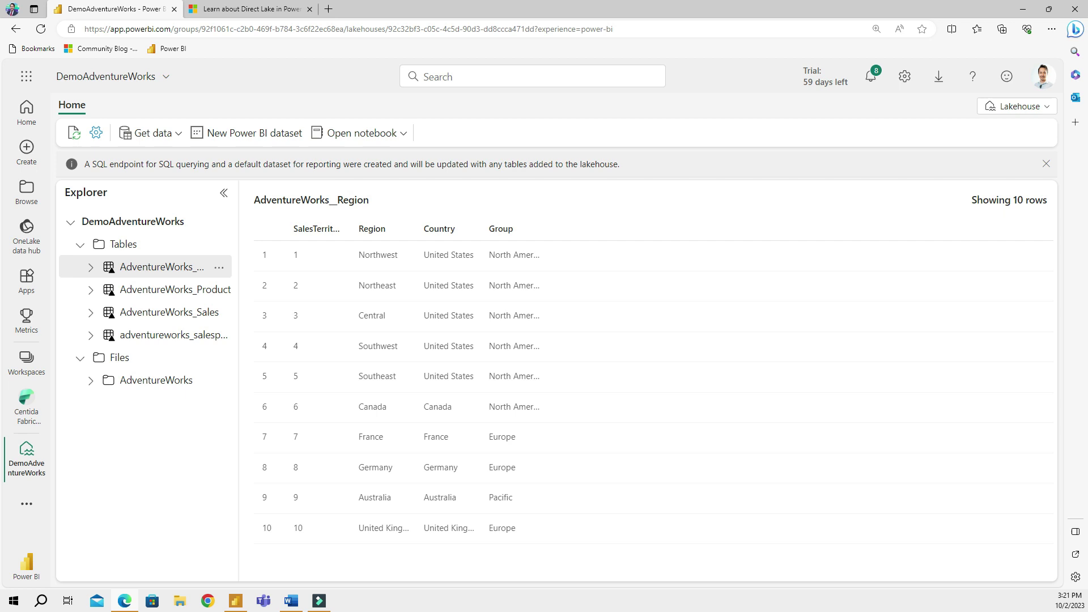
click(271, 137)
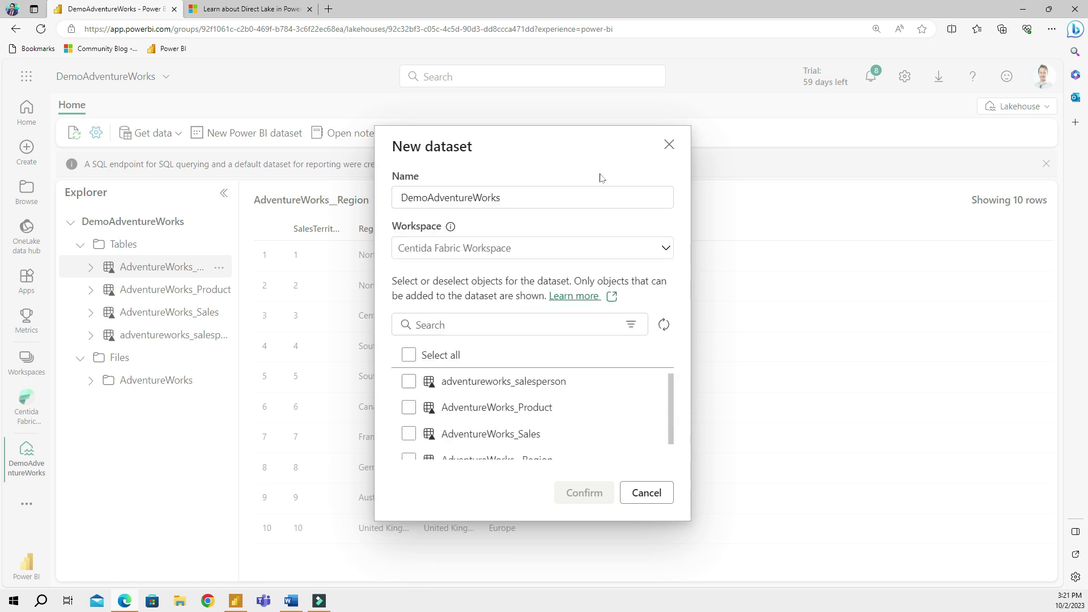
click(567, 200)
text(()
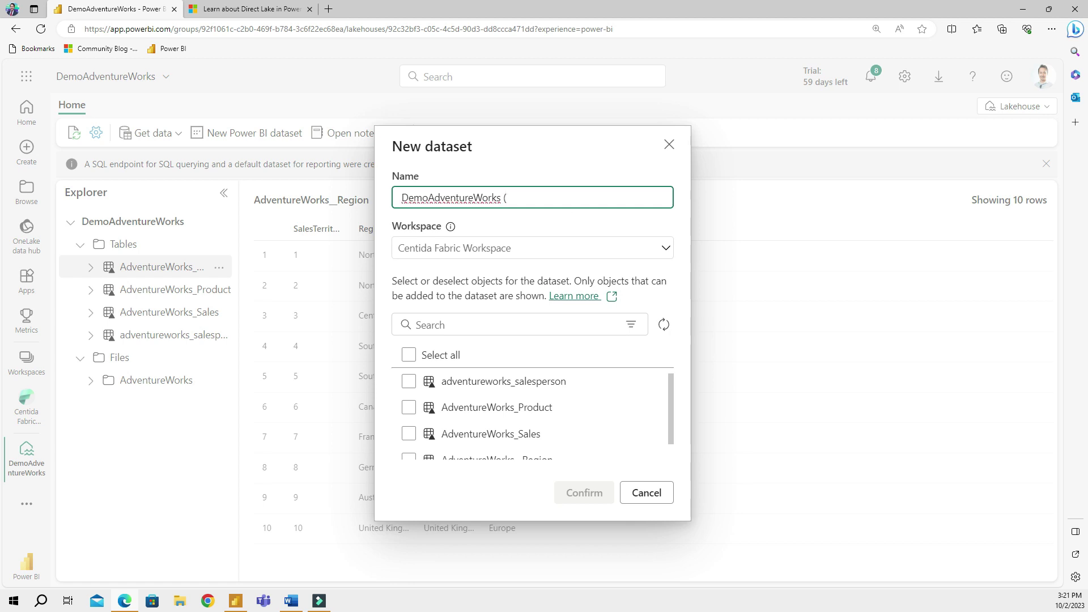
text(test dataset 1))
Step: Include only the AdventureWorks_Product and AdventureWorks_Sales tables and create the dataset
drag(670, 419, 669, 433)
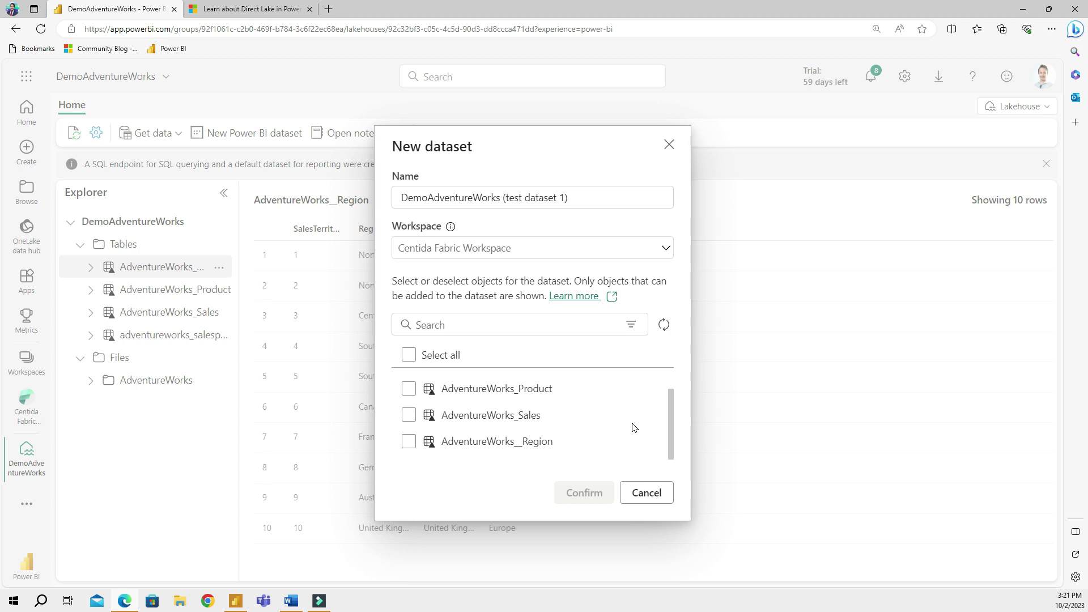
scroll(469, 374, up, 2)
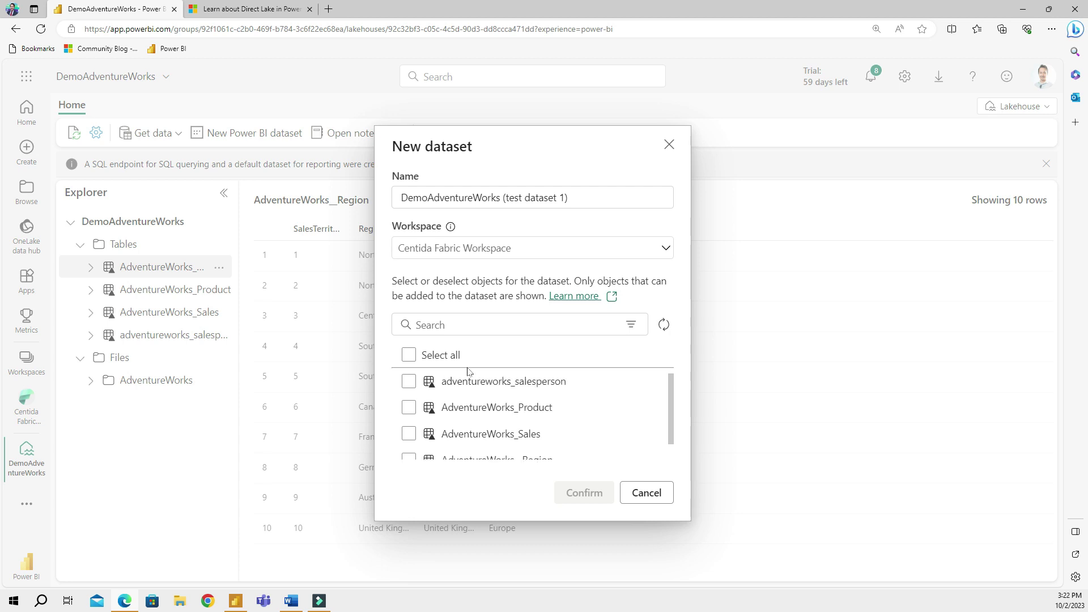
click(408, 356)
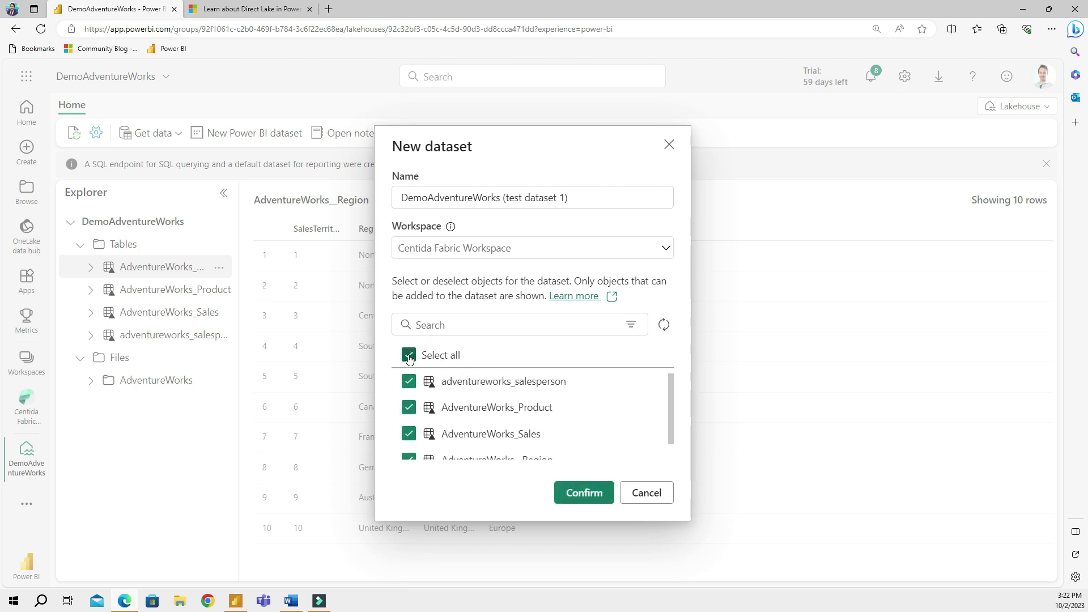
click(409, 356)
click(408, 408)
click(409, 434)
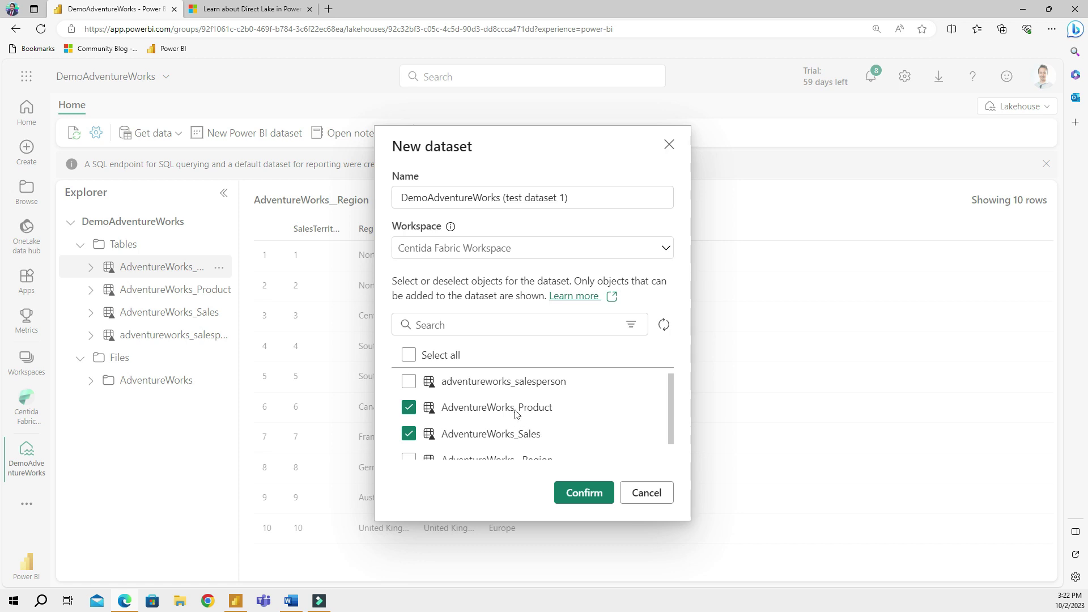
click(584, 494)
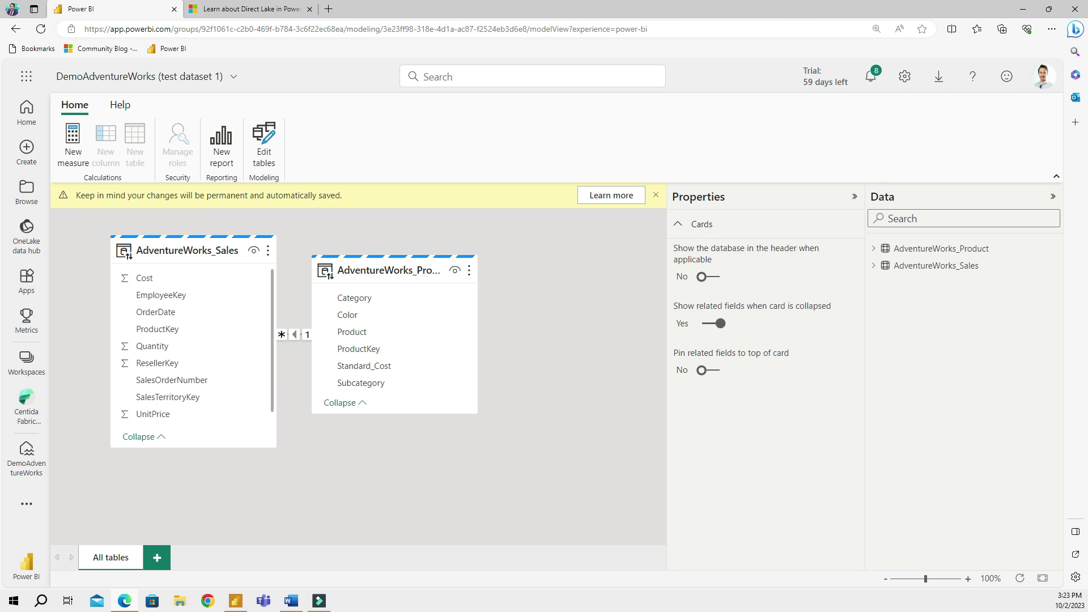
Step: Collapse the Properties and Data panes and drag AdventureWorks_Product further to the right
click(855, 197)
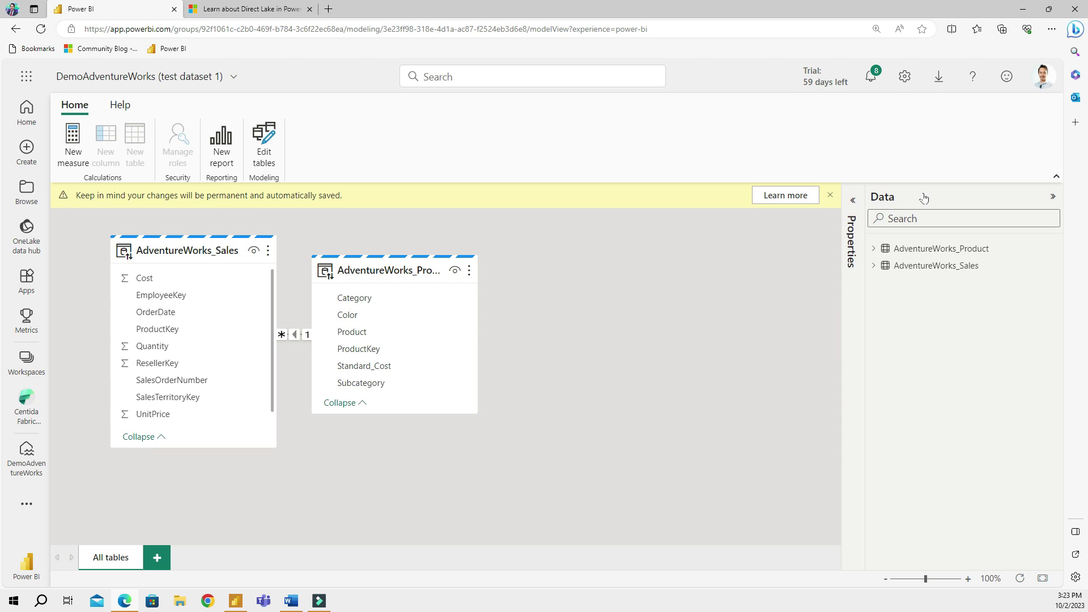
click(1053, 196)
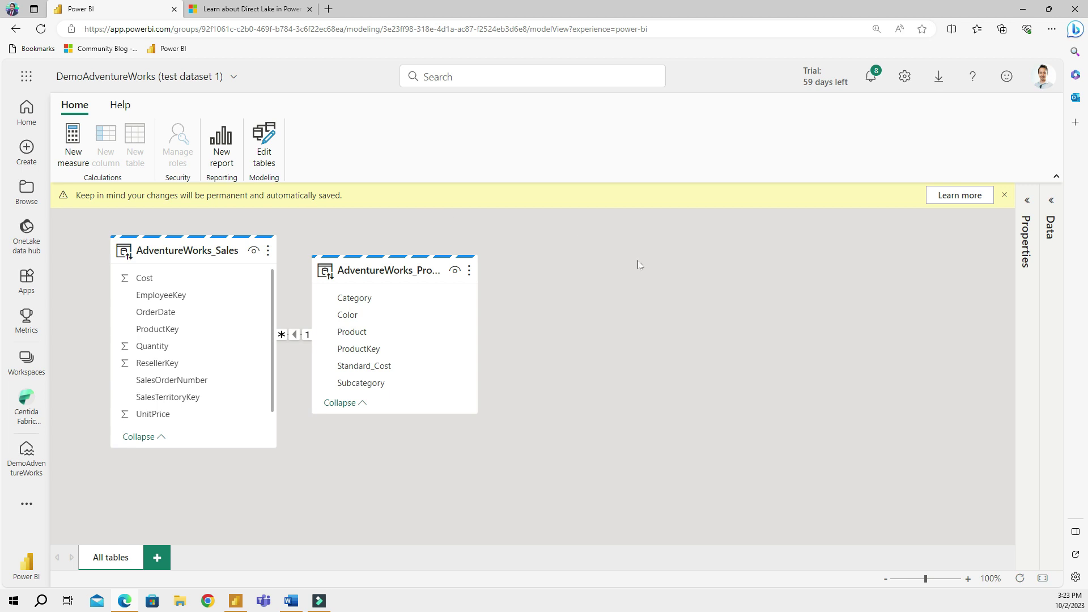
drag(386, 263, 560, 244)
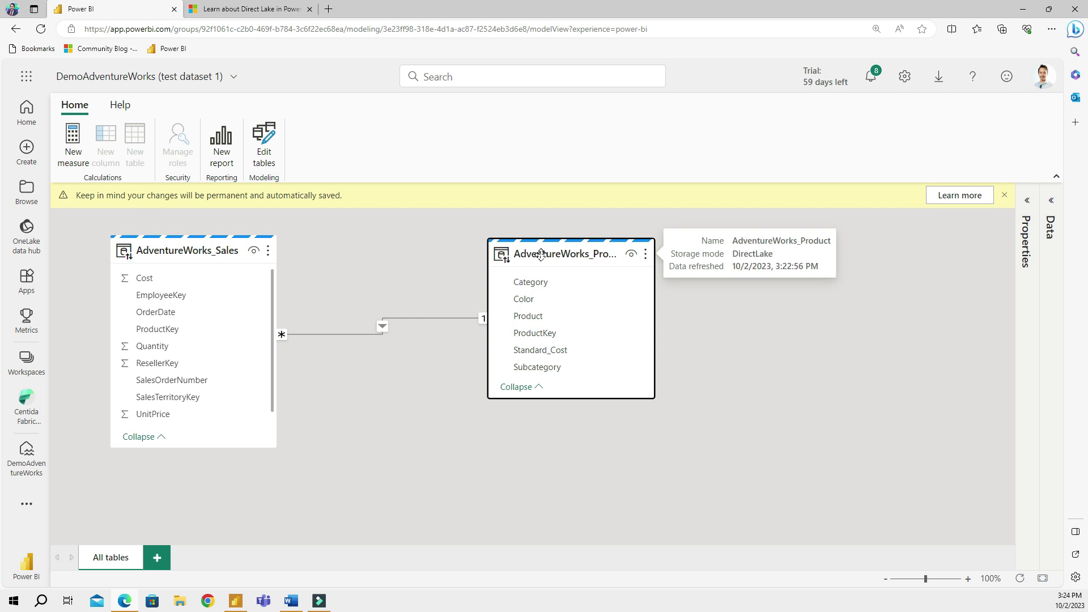
Step: Glance at the Desktop model, then close the web model's permanent-changes auto-save banner
click(235, 602)
mouse_move(283, 140)
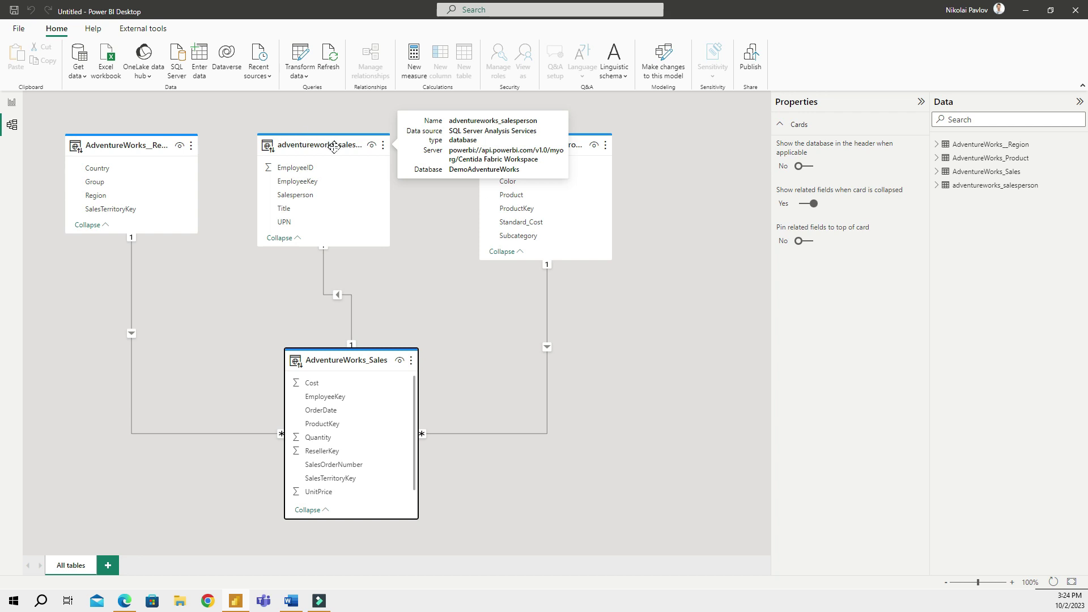
click(126, 602)
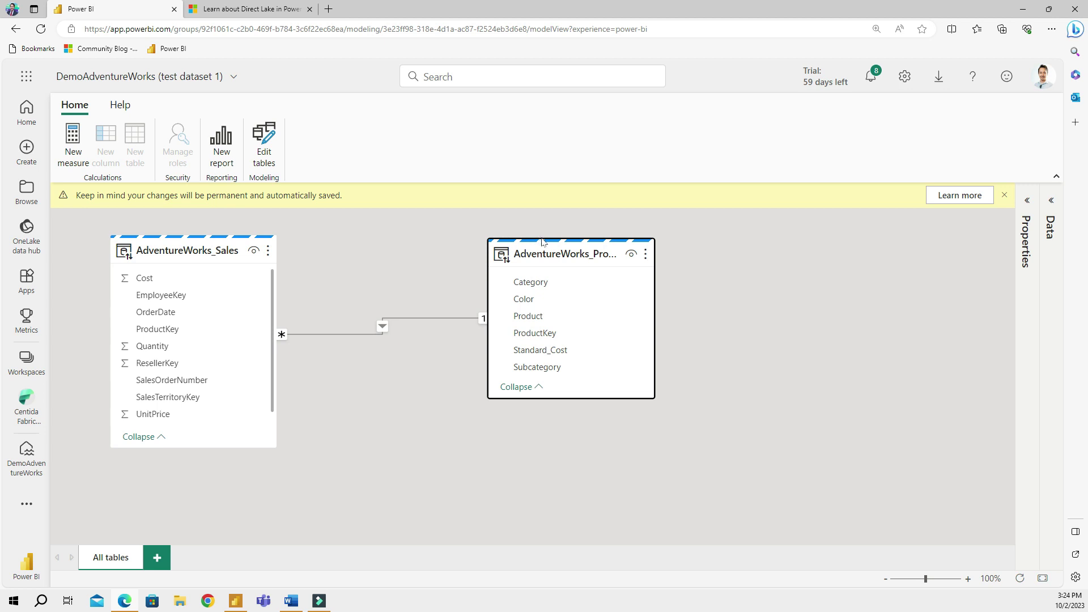
mouse_move(545, 250)
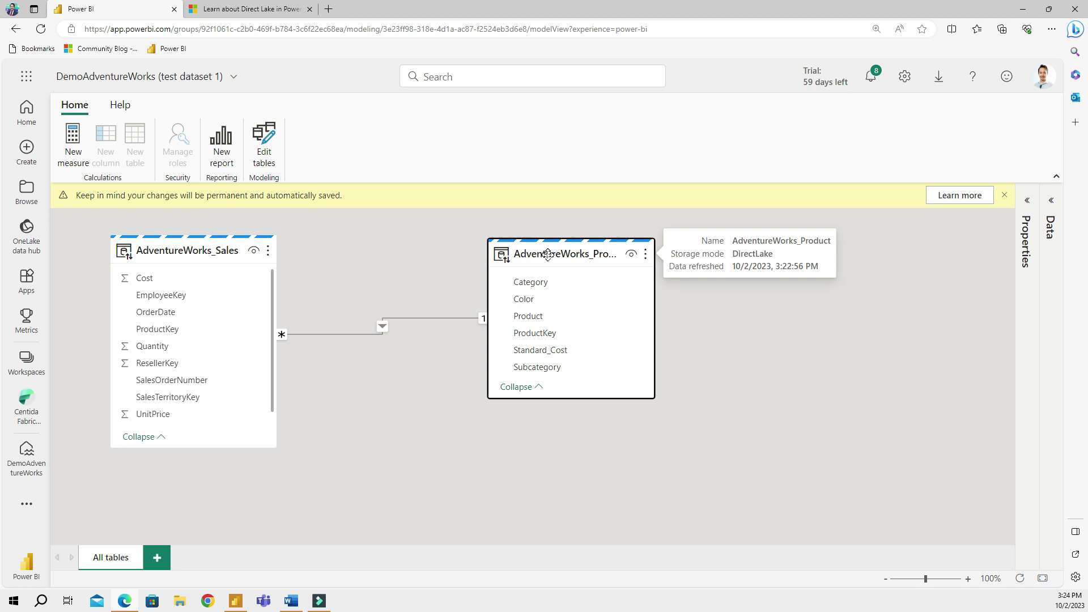
click(1005, 195)
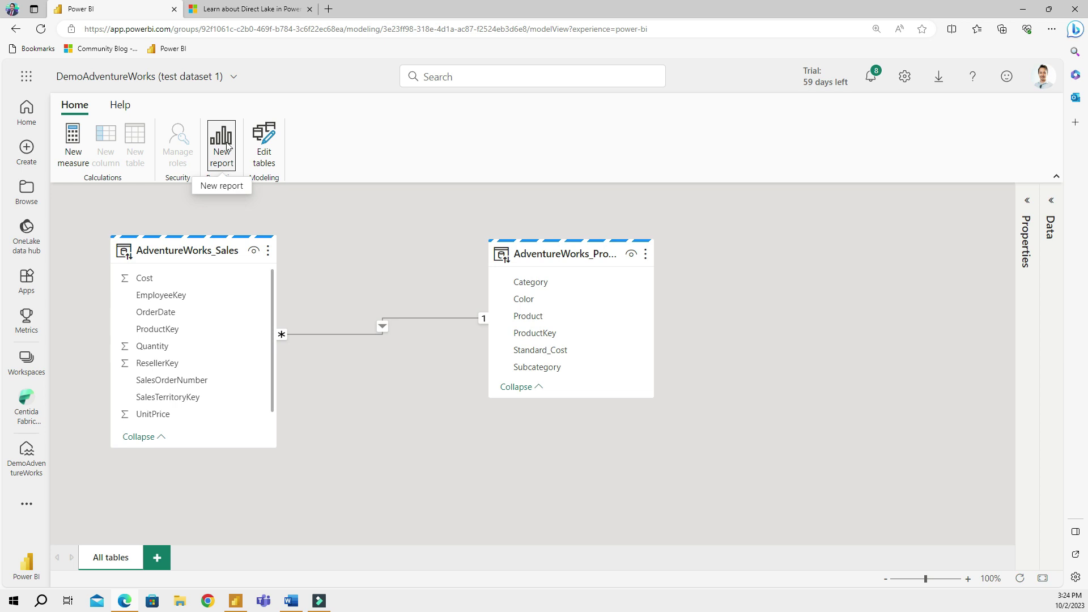
Step: Start a new report with an enlarged bar chart of SalesAmount by Category
click(229, 143)
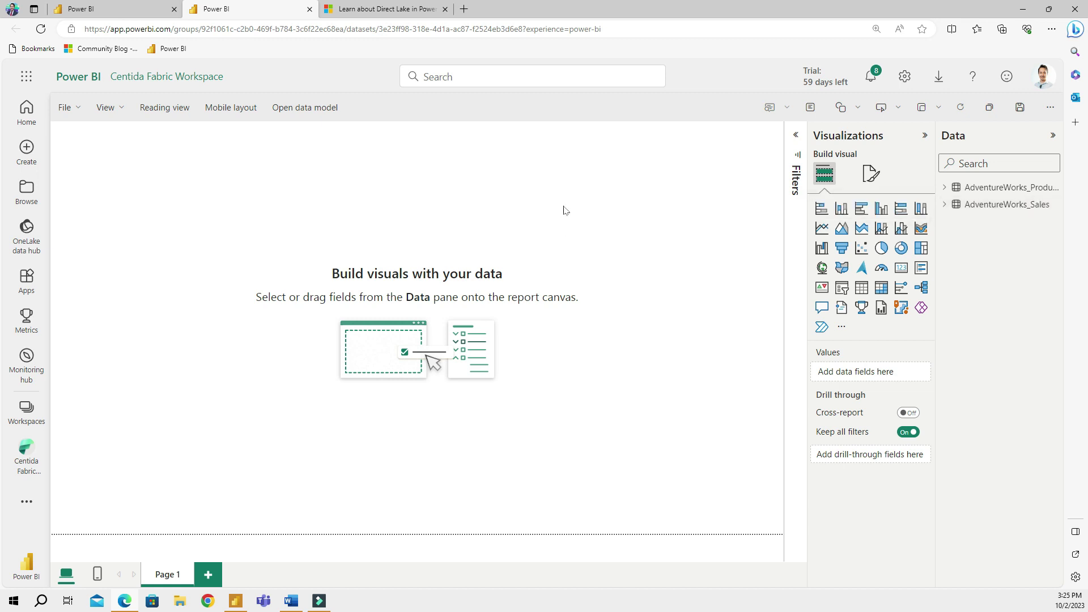
click(821, 210)
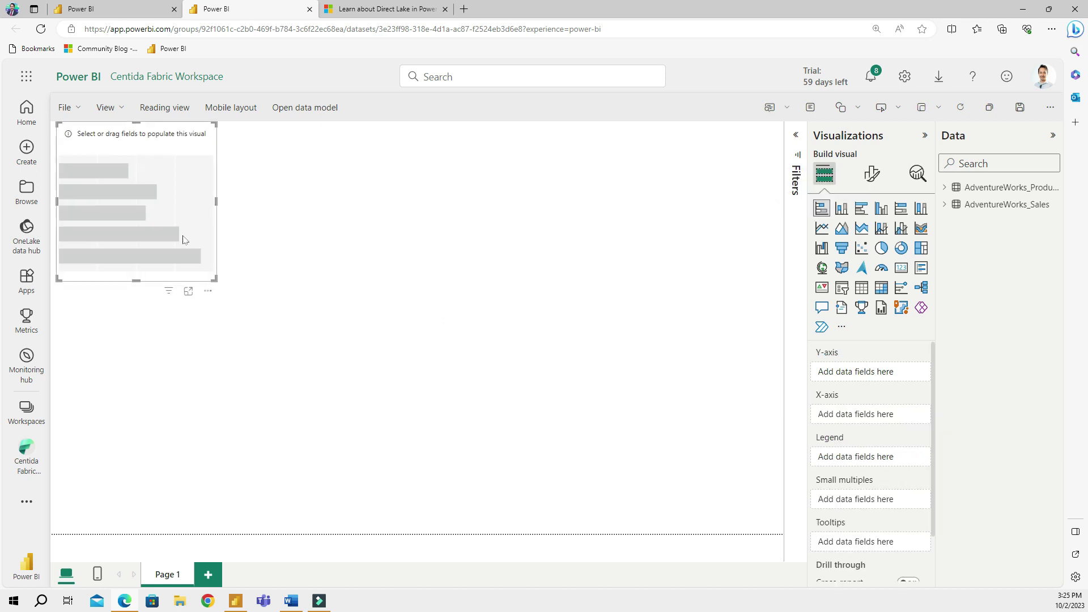
drag(214, 280, 298, 343)
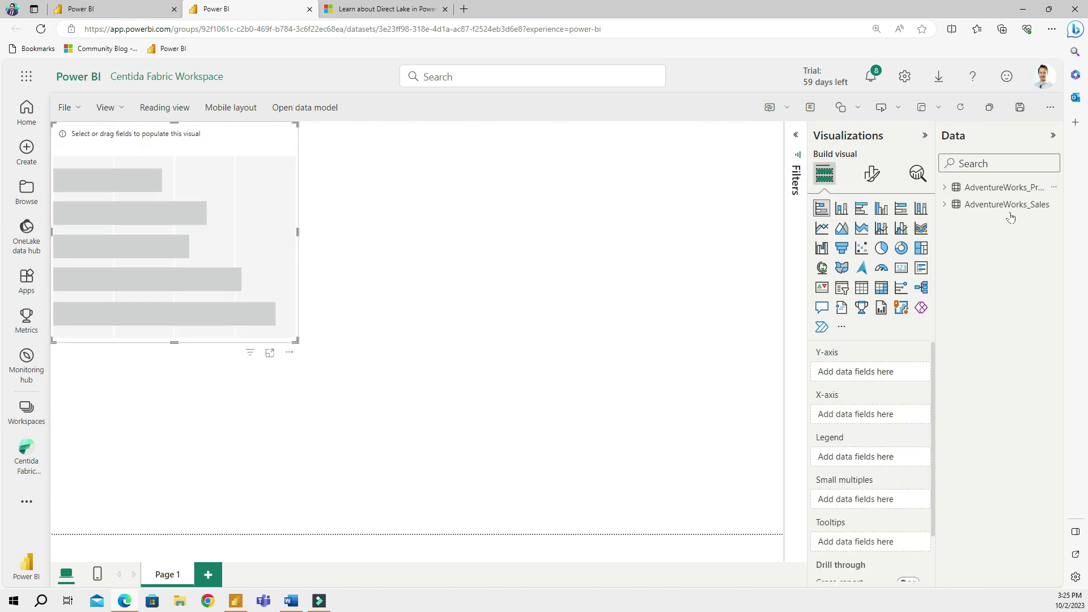
click(944, 205)
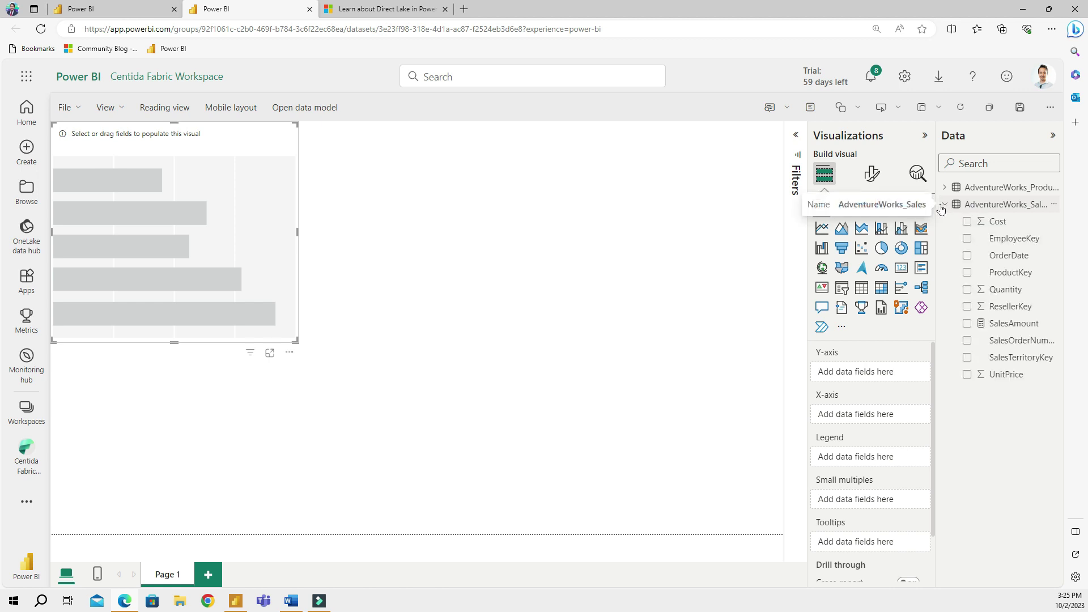
click(967, 323)
click(945, 188)
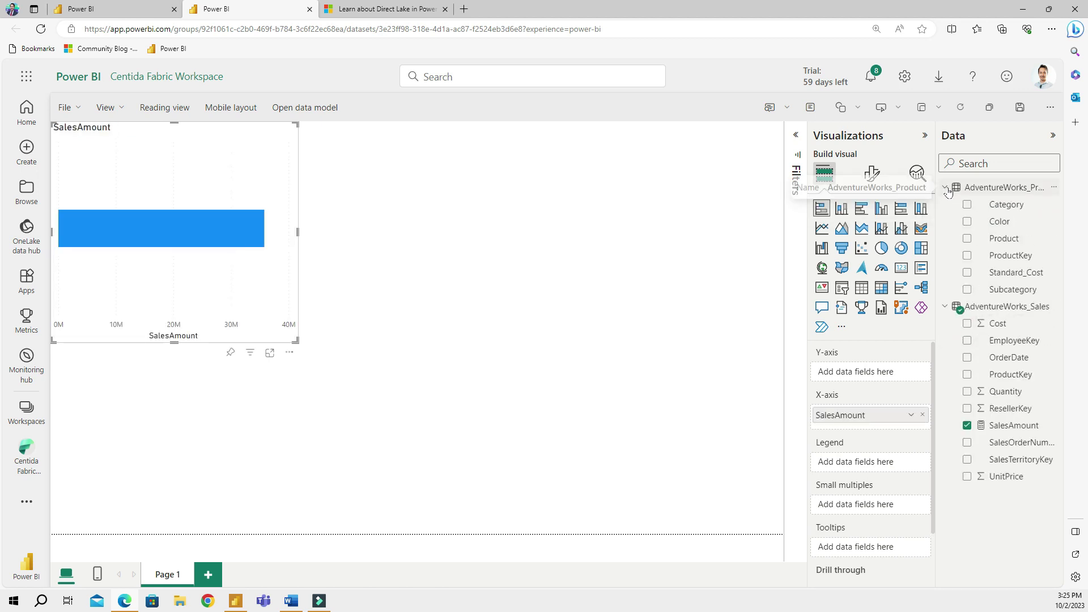
click(968, 206)
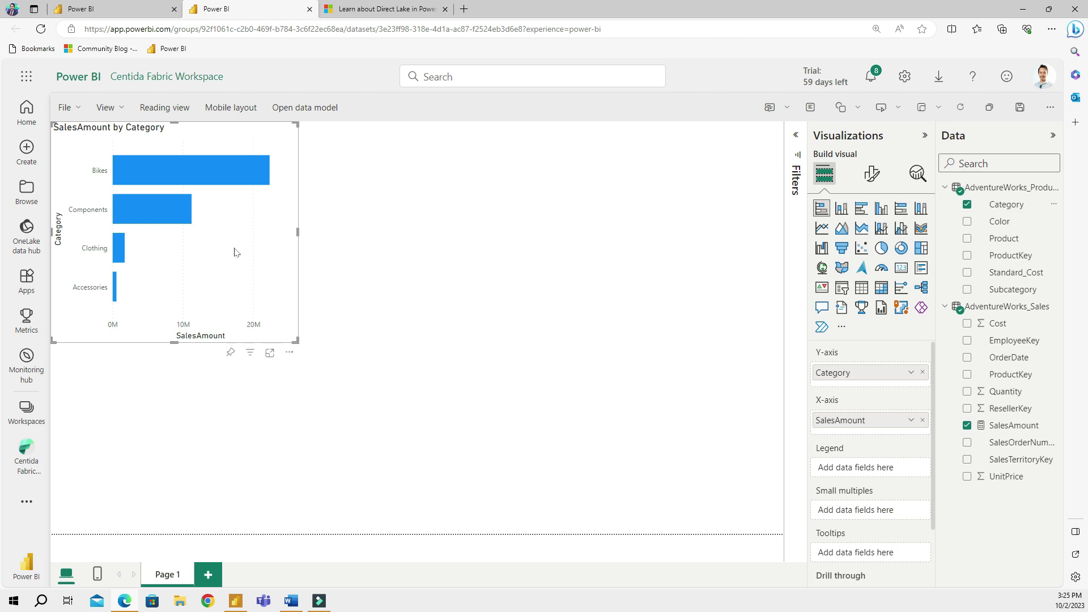
Step: Duplicate the chart beside the first, stretch it, and switch its Category to Subcategory
key(ctrl+c)
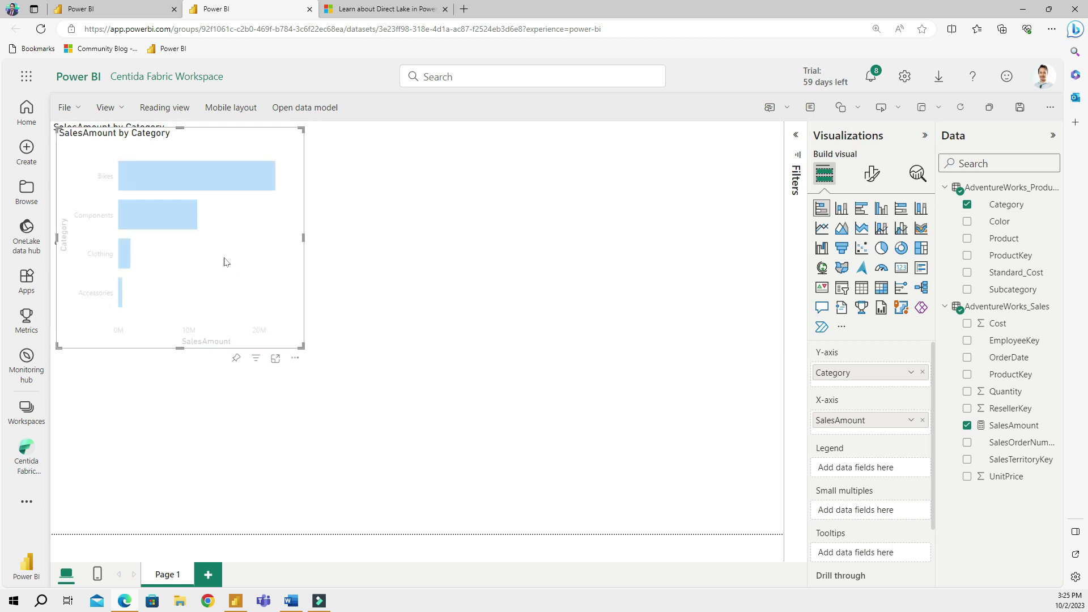
key(ctrl+v)
drag(512, 209, 490, 204)
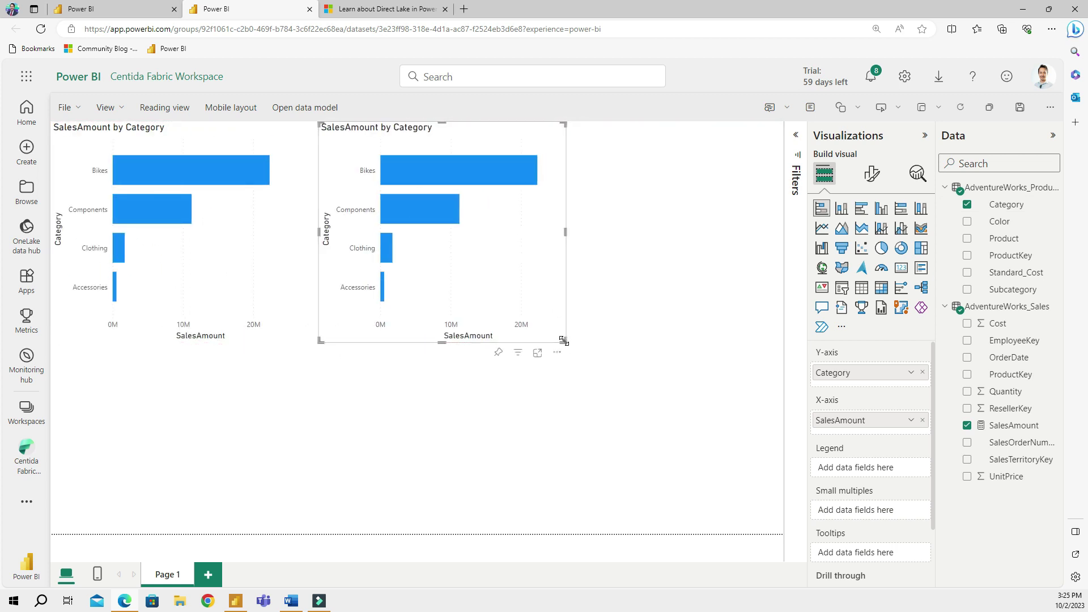
drag(565, 343, 785, 343)
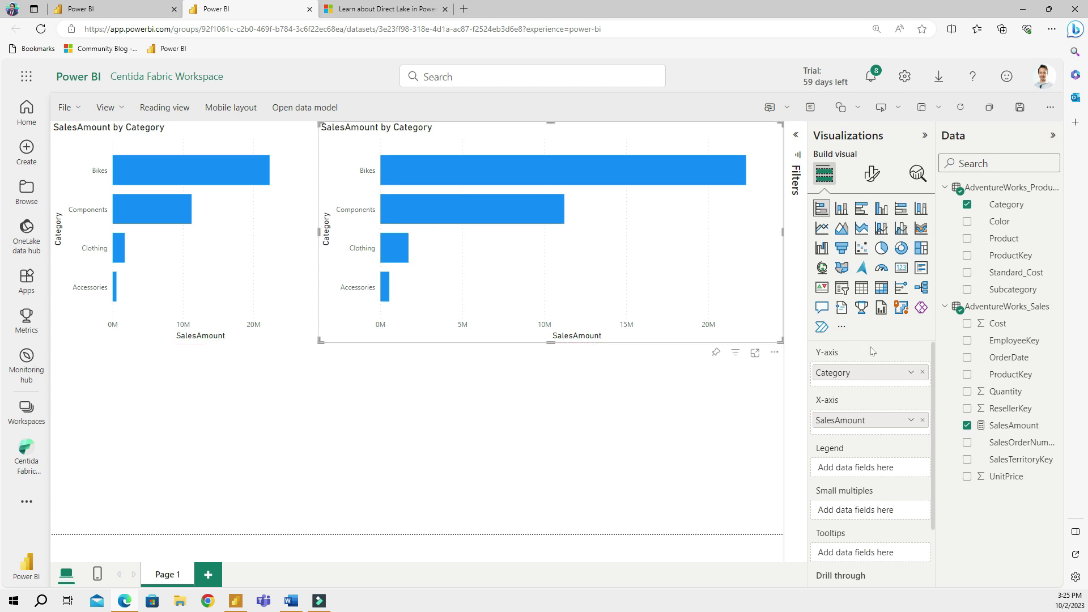
click(967, 204)
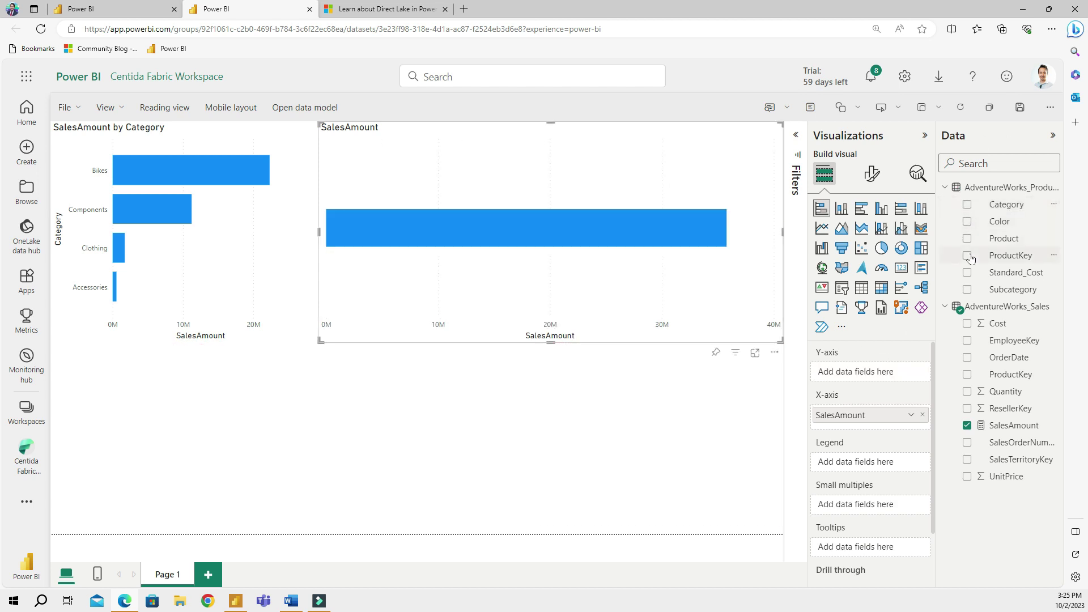
click(967, 289)
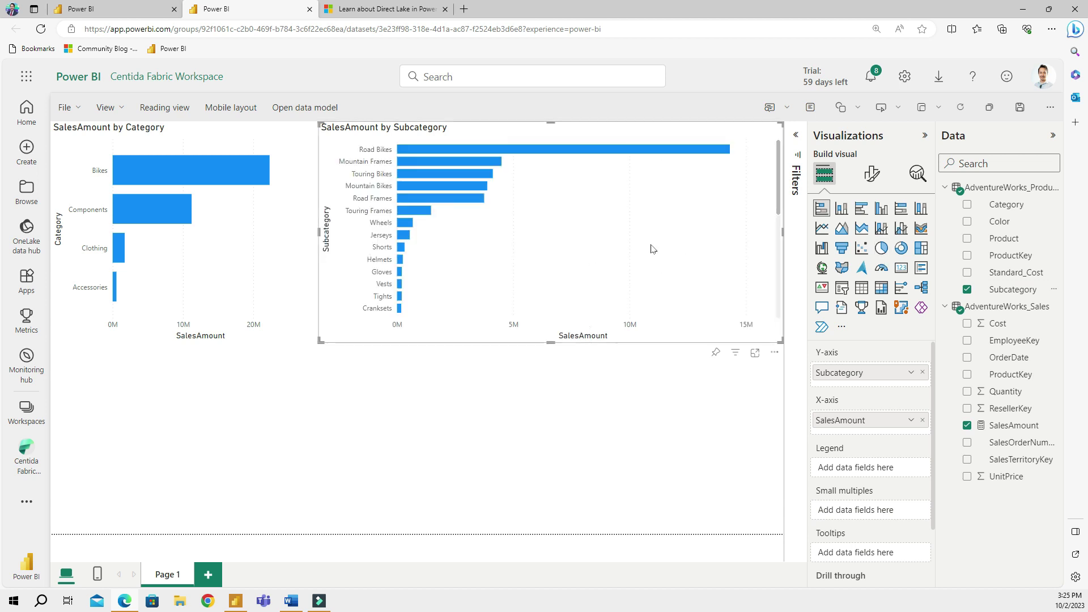
Step: Dismiss the File menu, deselect the chart, and bring Power BI Desktop's model diagram forward
click(75, 116)
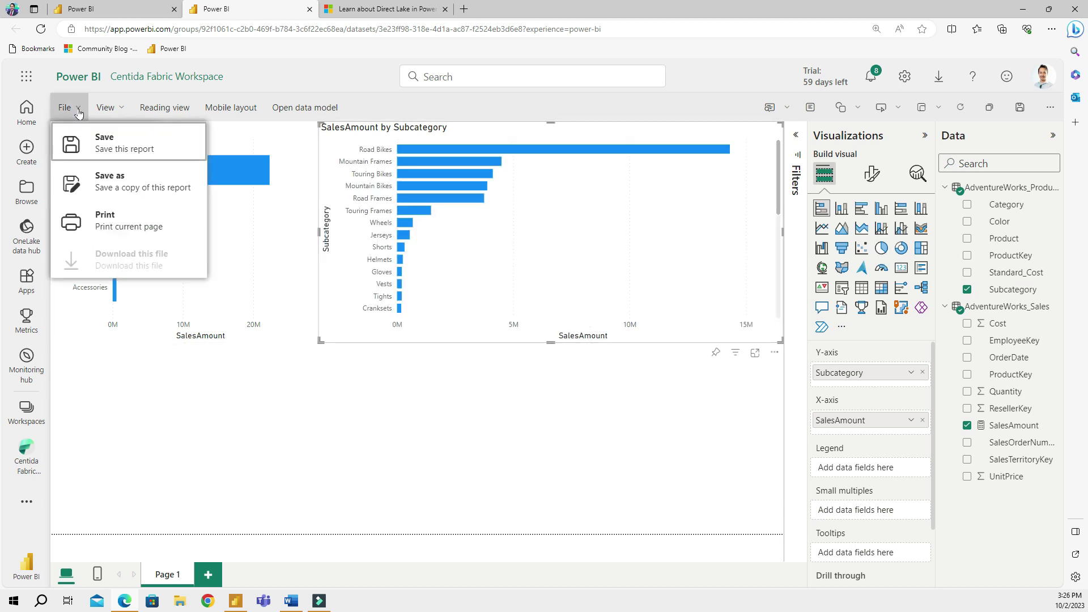
click(481, 461)
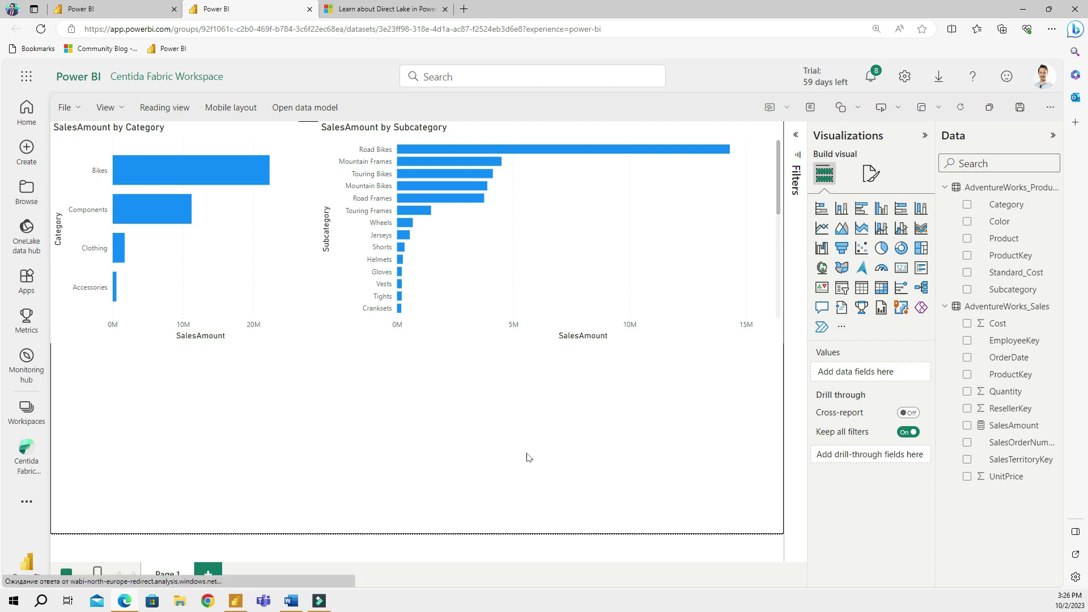
click(239, 602)
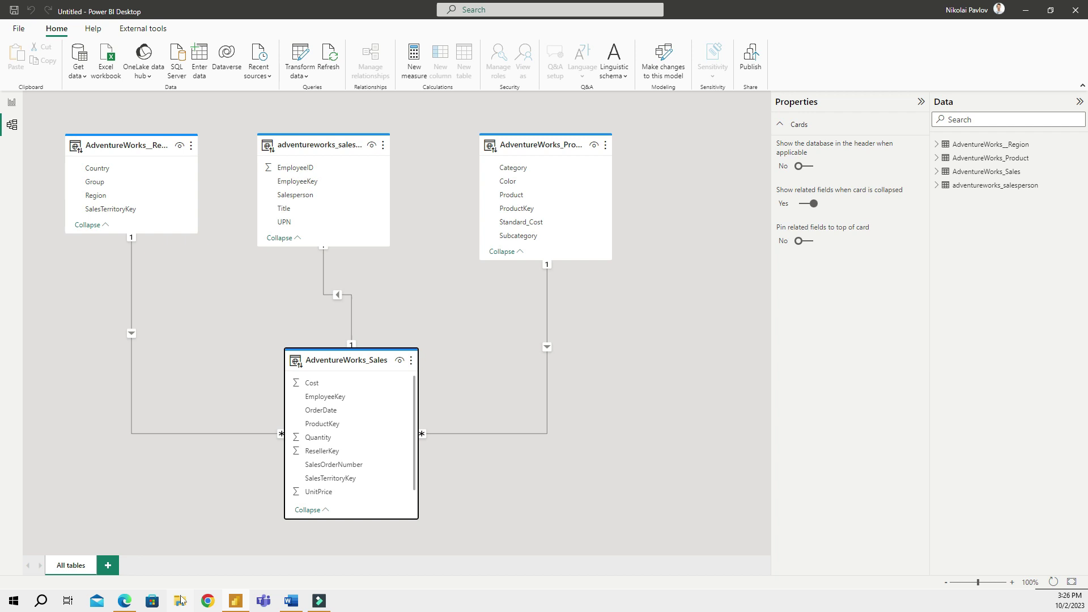
Step: Bring the browser report with the Category and Subcategory SalesAmount bar charts back to front
click(124, 602)
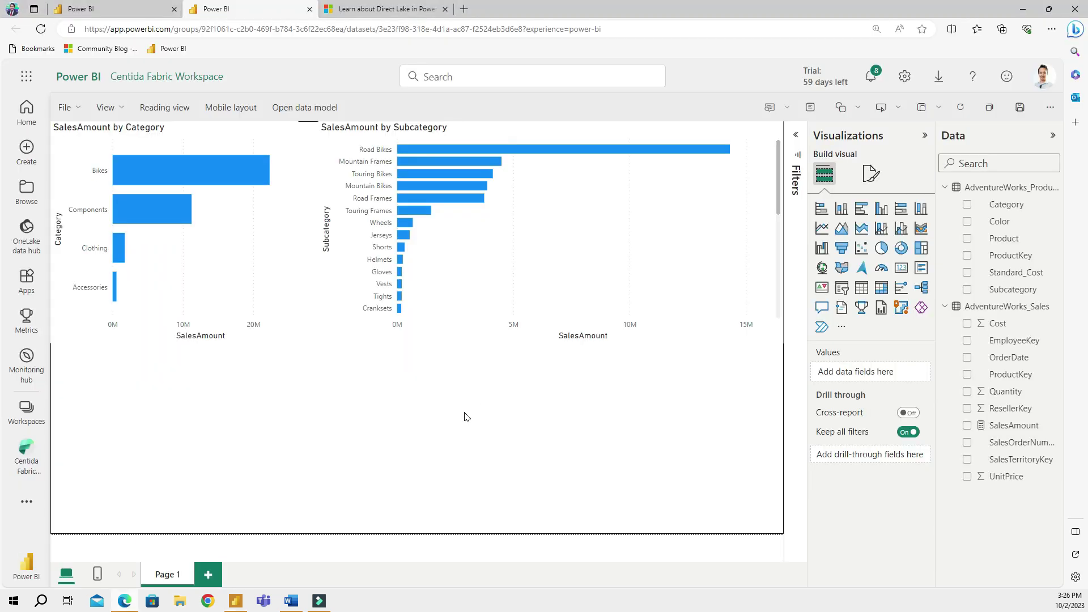